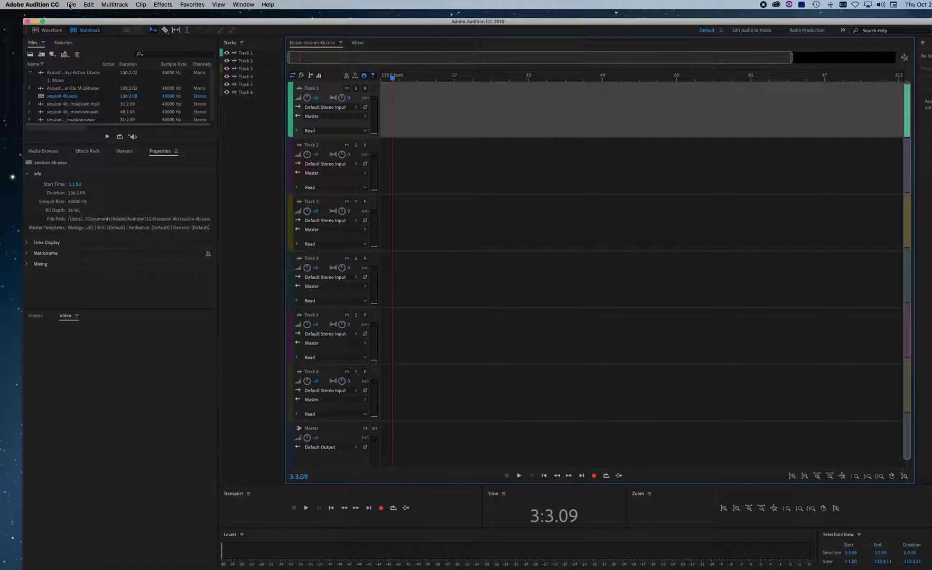
Create a multitrack session named session4c with a 48000 Hz sample rate, 16-bit depth and stereo master
mouse_move(77, 14)
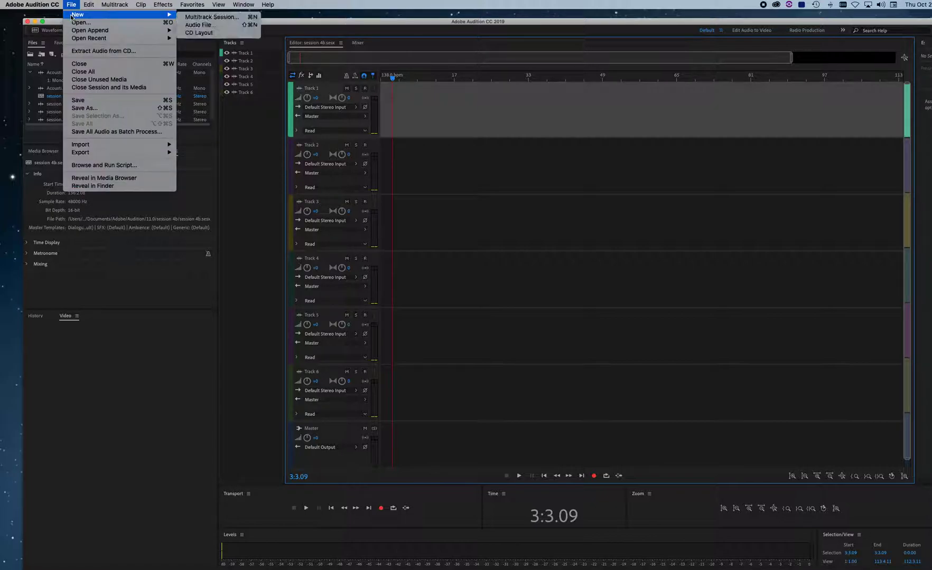
click(217, 19)
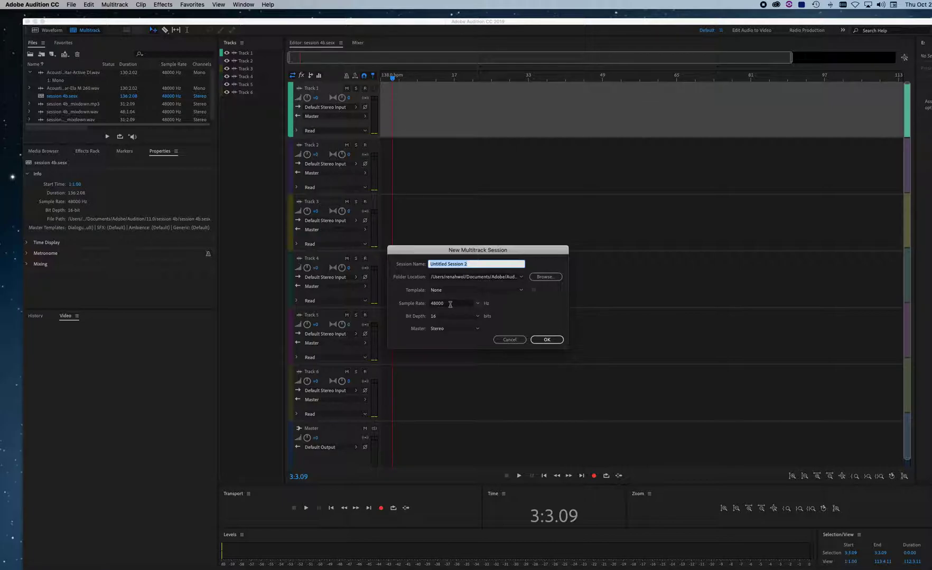
click(478, 303)
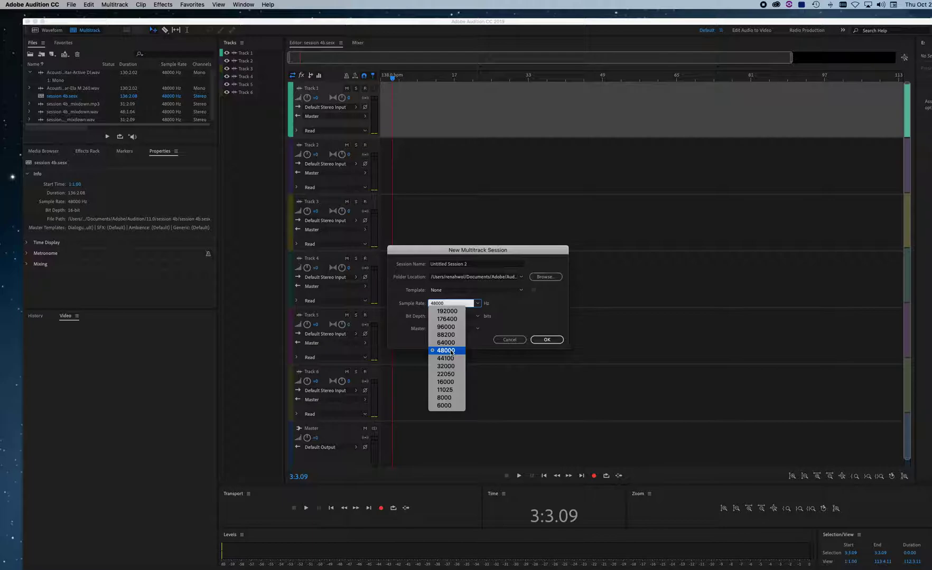
click(497, 213)
click(546, 339)
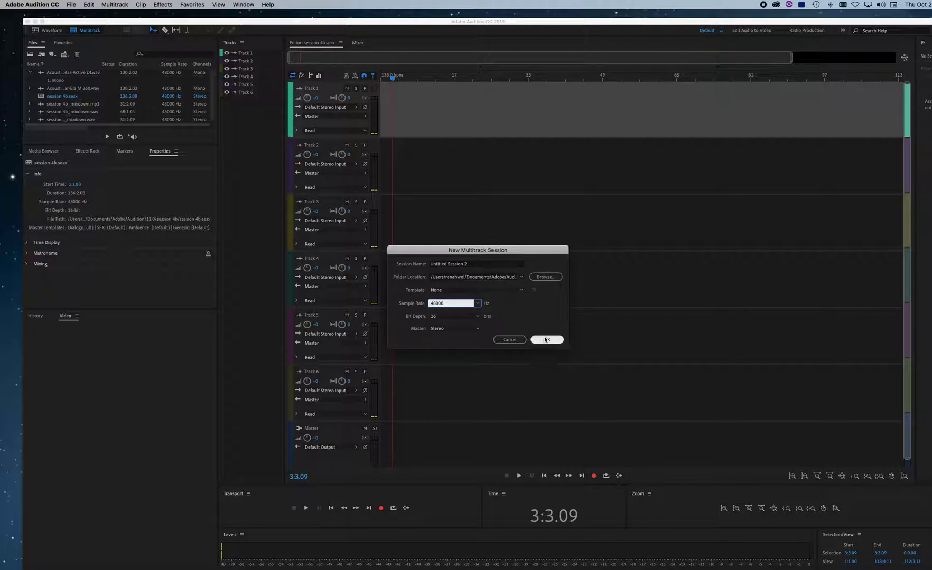
click(481, 266)
drag(481, 265, 427, 269)
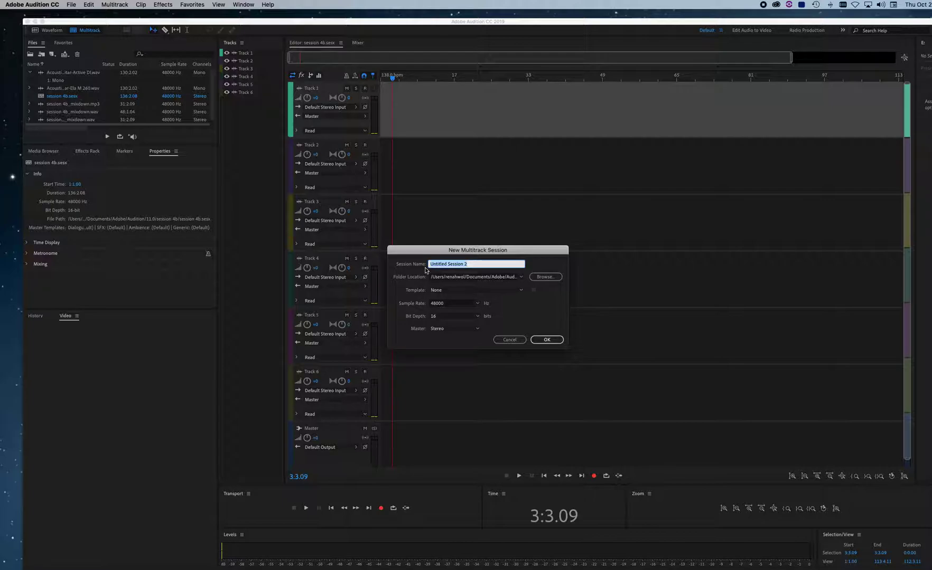
text(session4c)
key(Return)
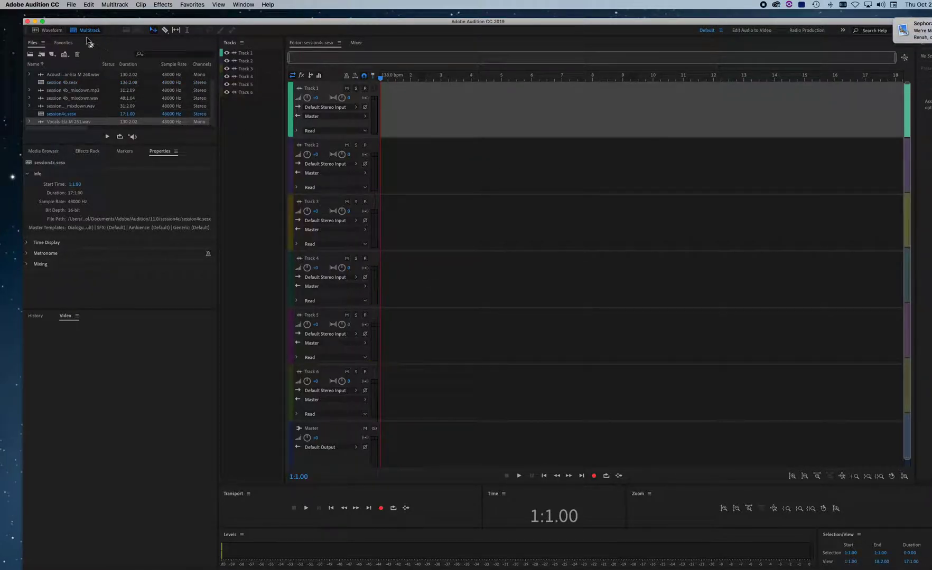
Remove all leftover audio and session files from the file list, keeping only session4c.sesx
click(56, 30)
click(80, 31)
click(73, 92)
key(Delete)
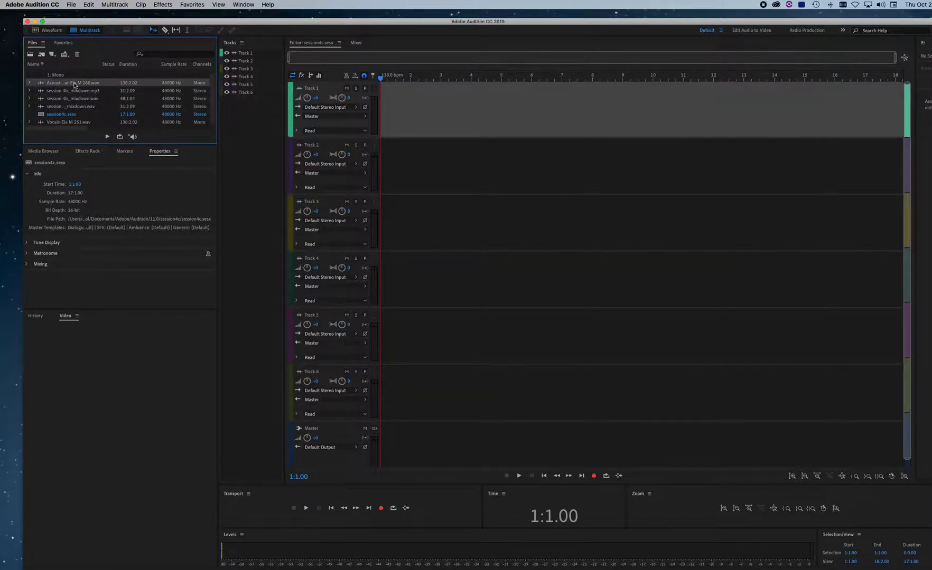
key(Delete)
click(75, 89)
key(Delete)
click(75, 75)
key(Delete)
click(73, 73)
key(Delete)
click(73, 75)
key(Delete)
click(67, 81)
key(Delete)
Import the stems Acoustic Guitar-Active DI.wav, Acoustic Guitar-Ela M 260.wav and Vocals-Ela M 251.wav from Finder
key(super+Tab)
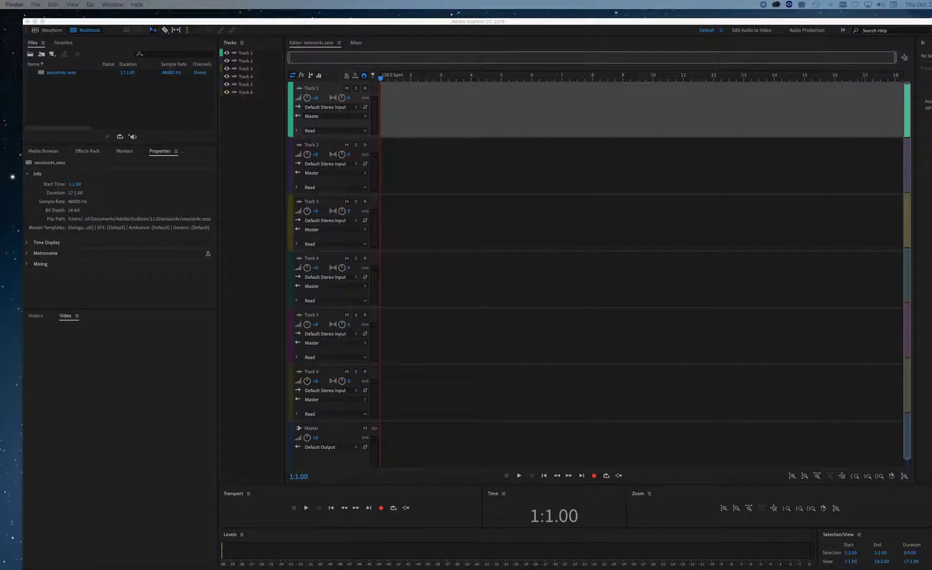
drag(903, 167, 59, 97)
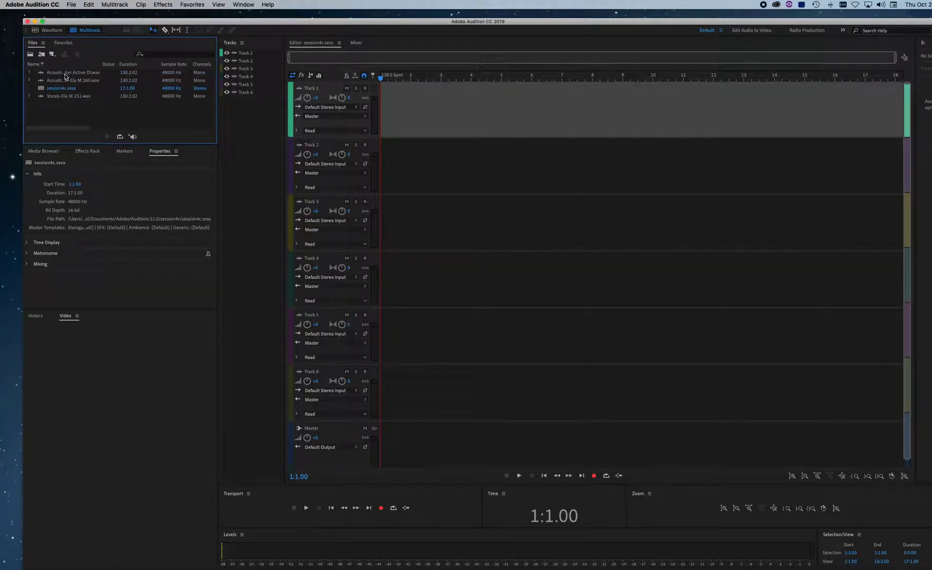
click(442, 153)
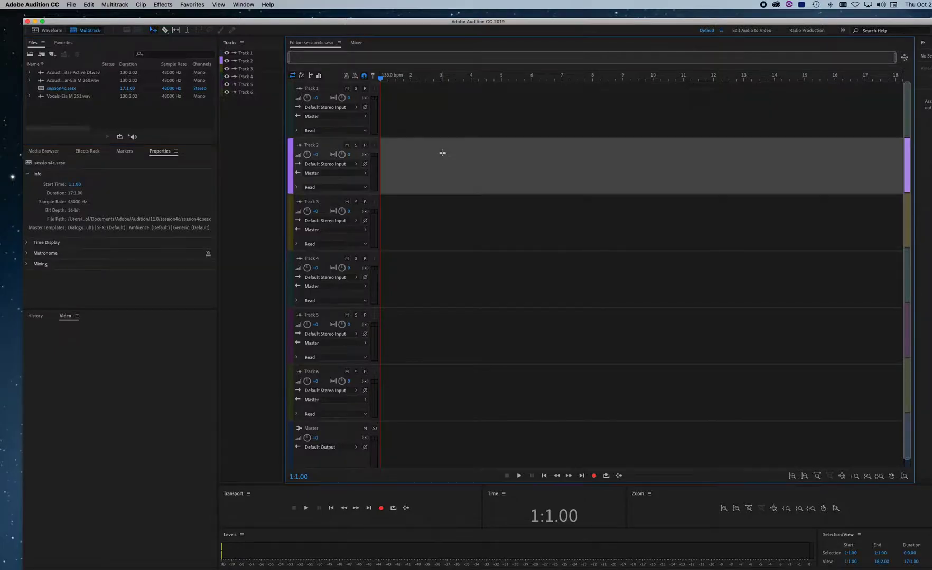
click(445, 217)
click(446, 271)
click(447, 338)
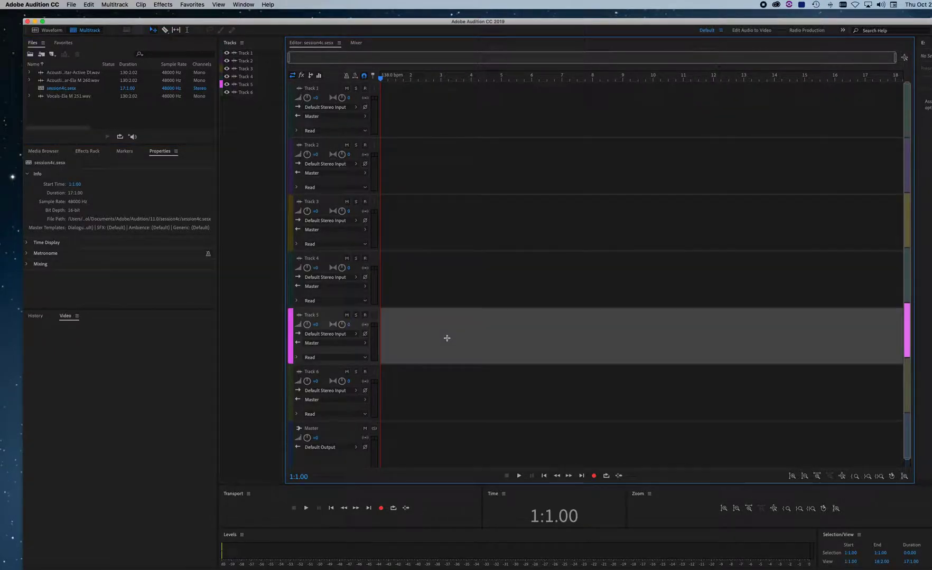
click(455, 301)
click(458, 187)
click(461, 124)
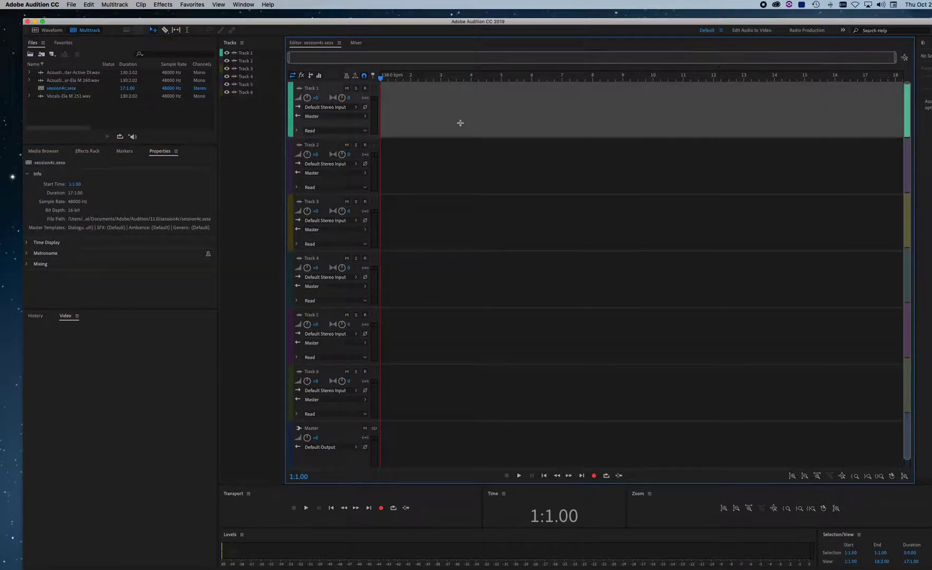
Place Acoustic Guitar-Active DI on Track 1, Acoustic Guitar-Ela M 260 on Track 2 and Vocals-Ela M 251 on Track 3, all at the session start
drag(53, 74, 382, 159)
drag(43, 96, 382, 222)
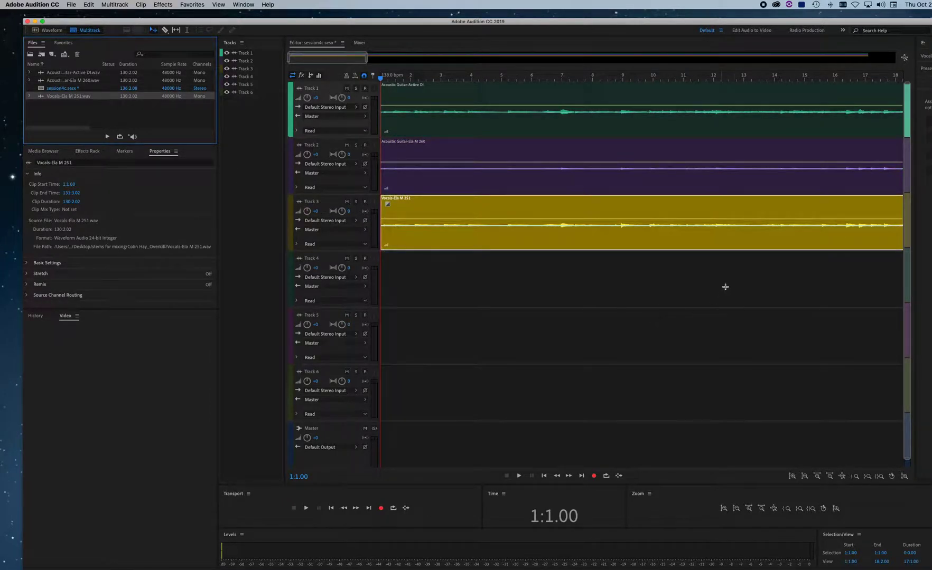
Zoom out the timeline until the full length of all three clips fits in view
key(minus)
key(minus)
key(minus)
key(minus)
key(minus)
key(minus)
key(minus)
key(minus)
key(minus)
key(minus)
key(minus)
key(minus)
key(minus)
key(minus)
key(minus)
key(minus)
key(minus)
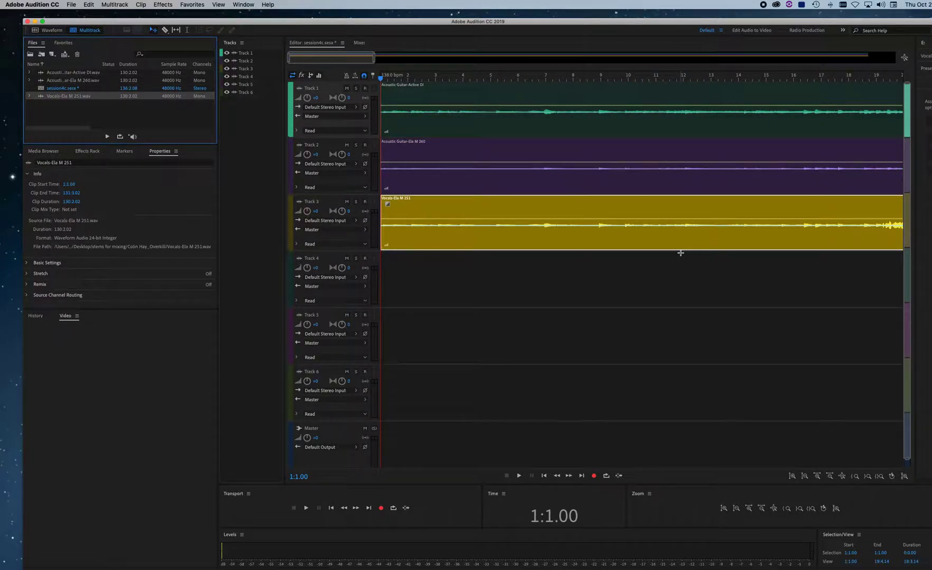
key(minus)
key(minus)
key(minus)
key(minus)
key(minus)
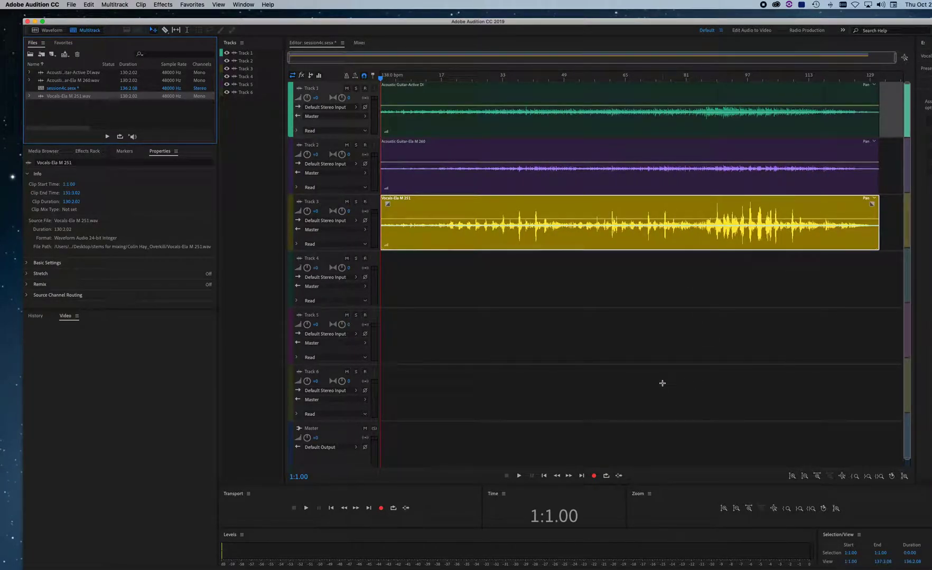
click(219, 5)
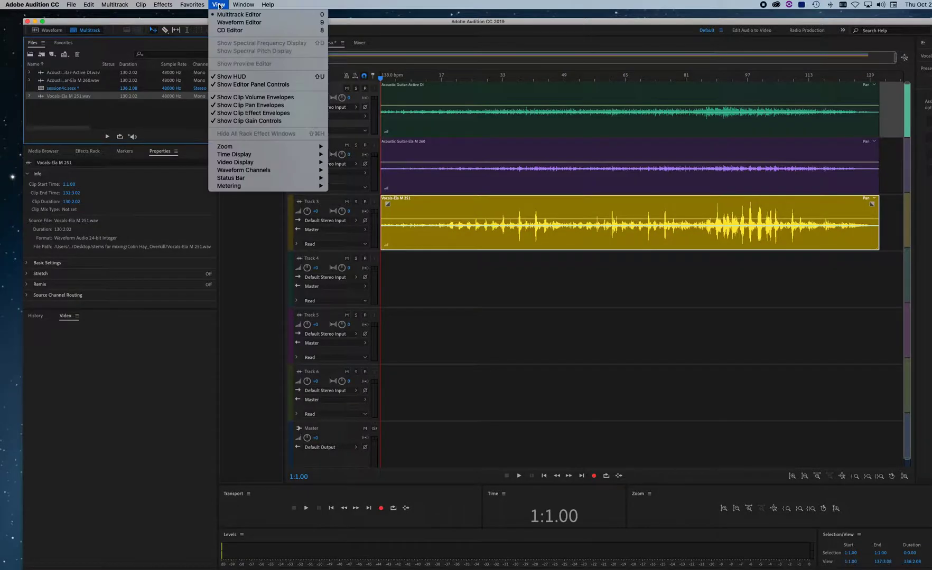
mouse_move(261, 147)
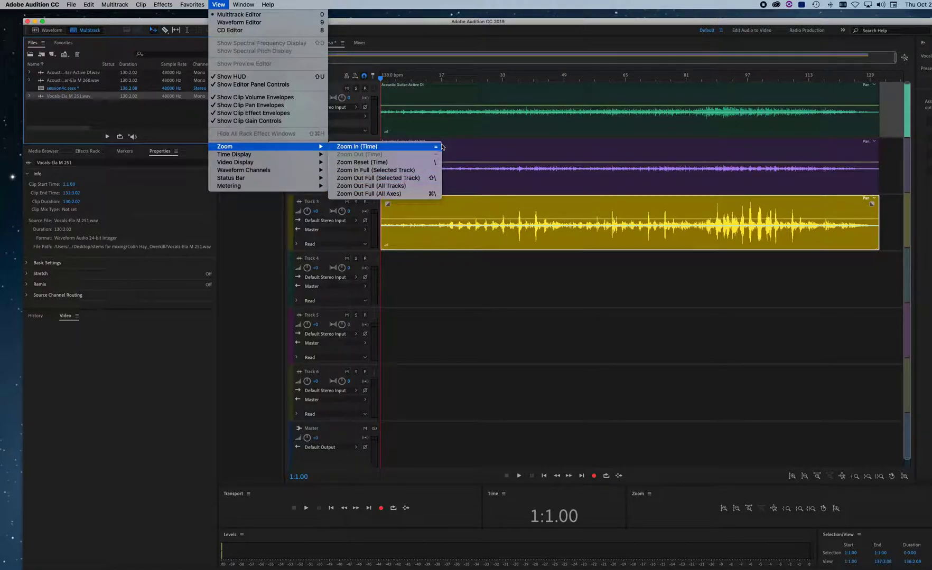
click(605, 191)
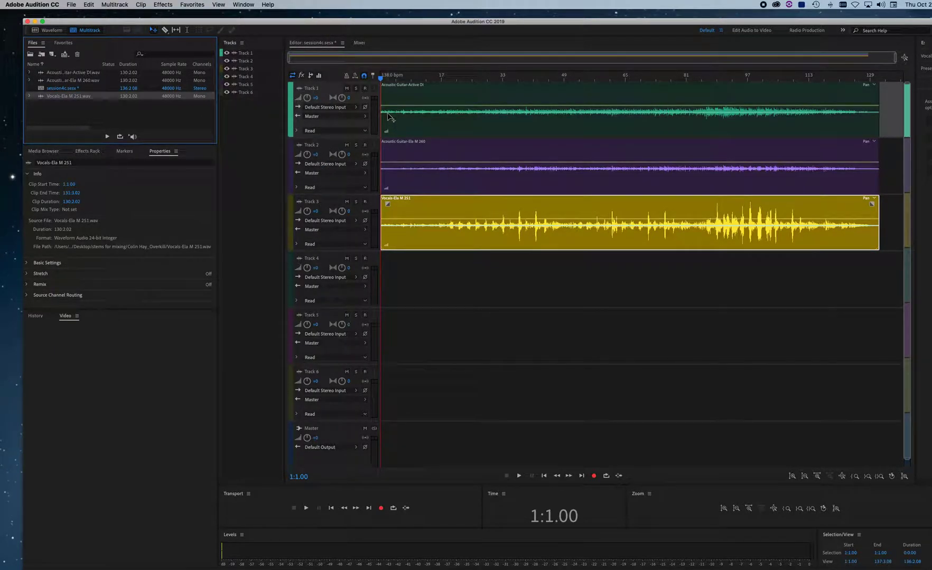
Play the song around bars 13 and 18 to find a start point and set the playhead at 16:4.03
click(428, 80)
key(space)
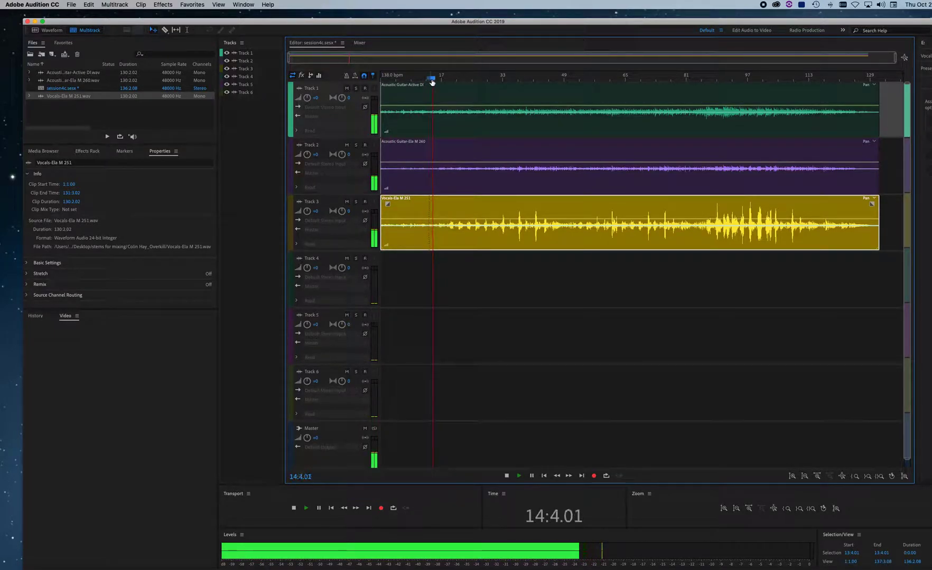
click(446, 79)
key(space)
drag(448, 83, 446, 79)
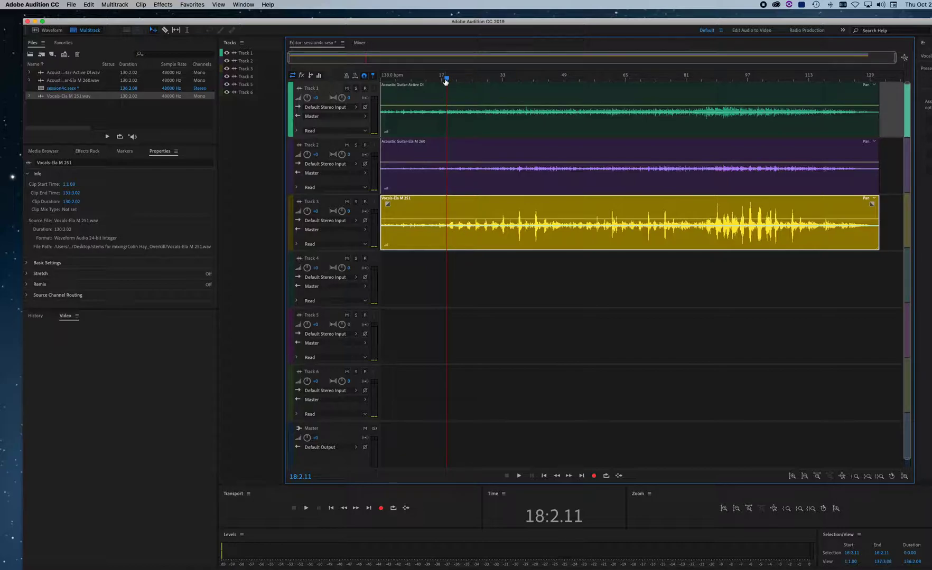
key(space)
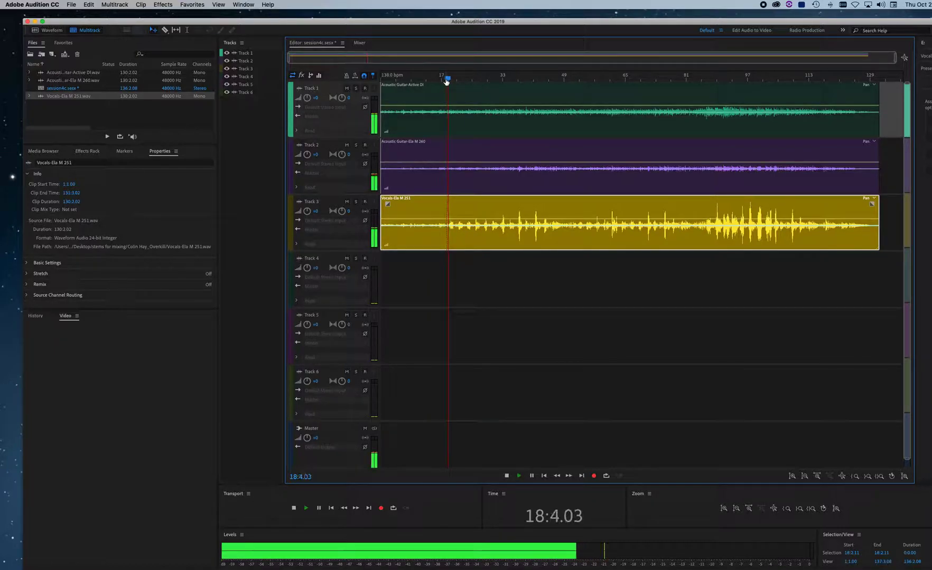
key(space)
drag(448, 80, 441, 83)
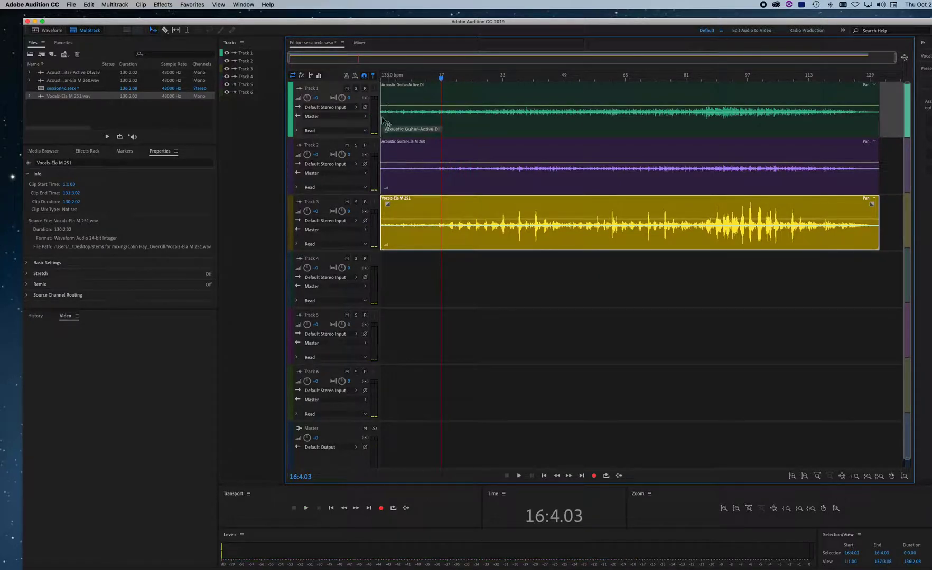
Trim the start of all three clips to the playhead at 16:4.03 and add a fade-in to the vocal clip
drag(386, 121, 441, 116)
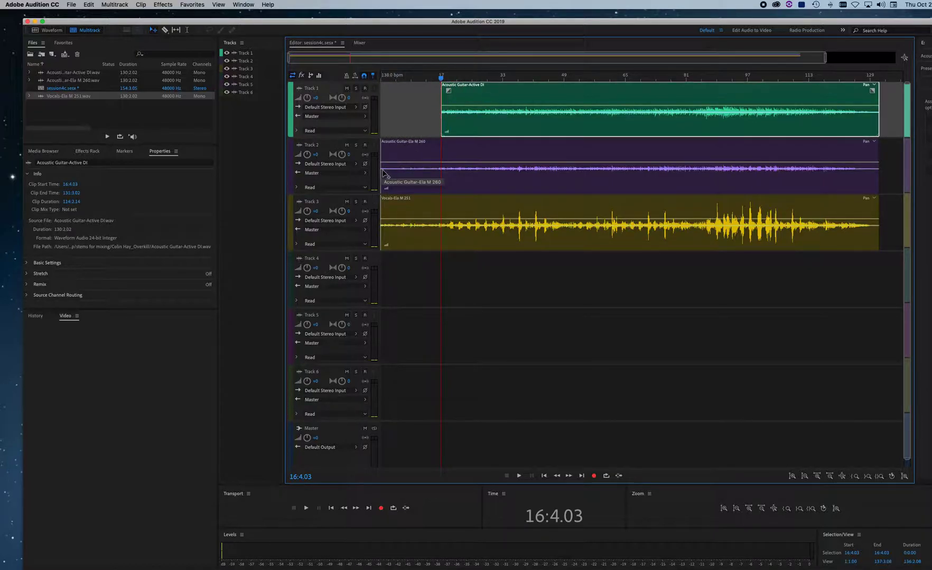
drag(381, 176, 441, 176)
drag(382, 238, 470, 201)
Add curved fade-ins to both acoustic guitar clips and play the opening to check them
click(477, 180)
drag(449, 147, 477, 146)
click(475, 120)
drag(448, 91, 467, 91)
key(space)
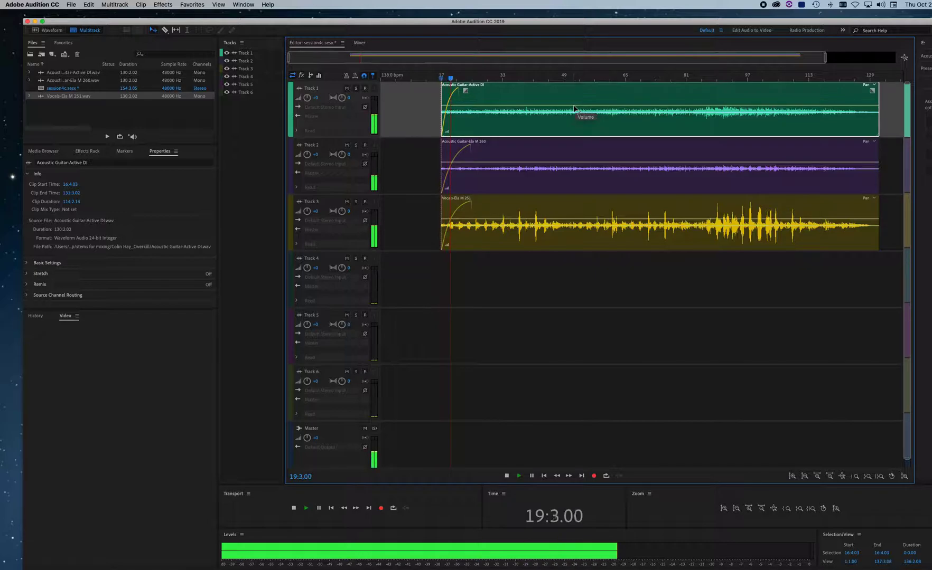
key(space)
Play the song from about bar 45 to find an end point and set the playhead at 49:2.02
drag(454, 80, 553, 83)
key(space)
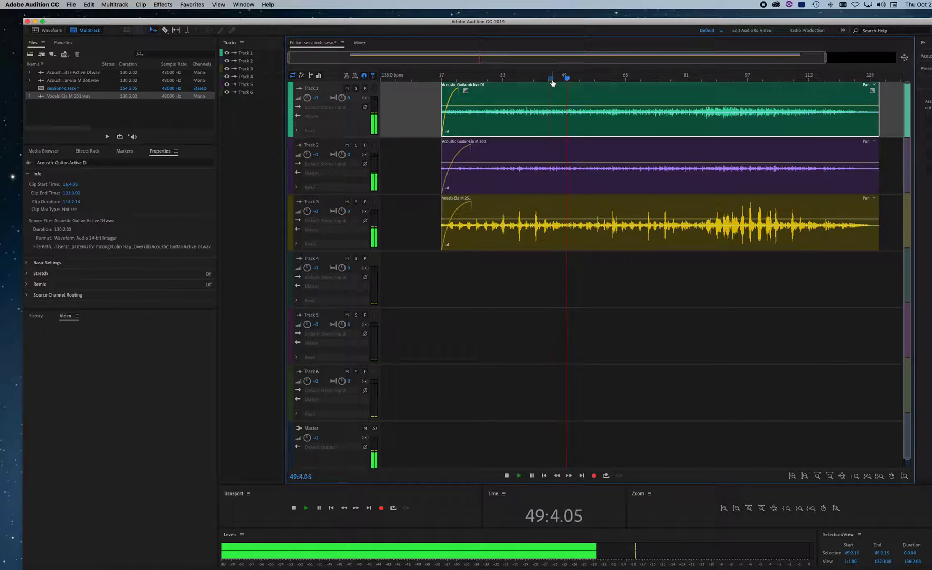
key(space)
drag(568, 82, 565, 83)
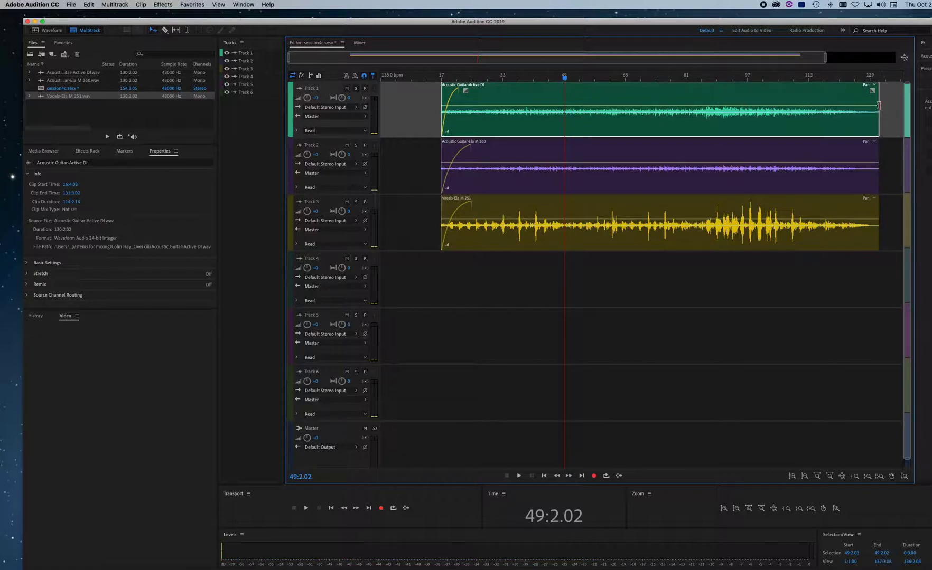
Trim the end of all three clips to the playhead at 49:2.02 and add a fade-out to the vocal clip
drag(879, 109, 564, 112)
drag(873, 176, 564, 170)
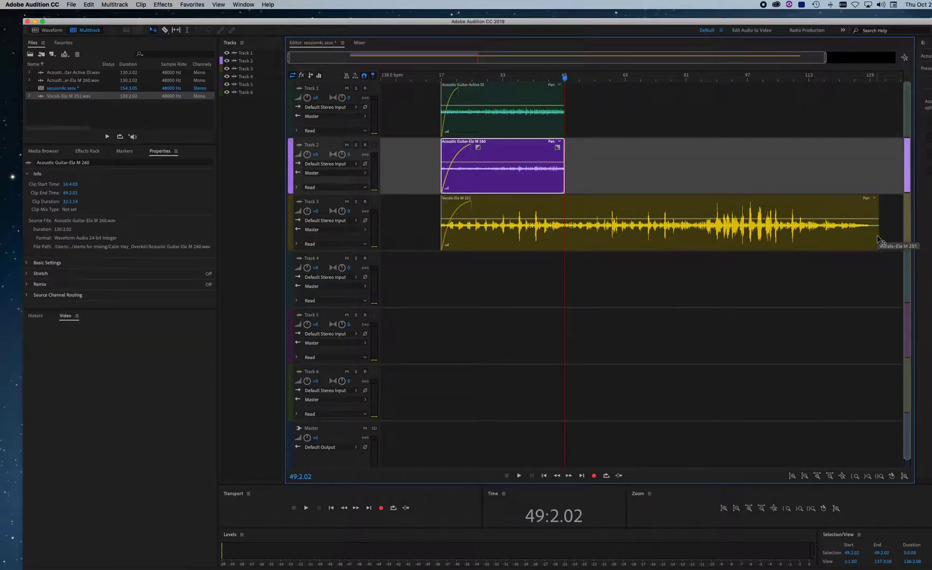
drag(877, 241, 551, 204)
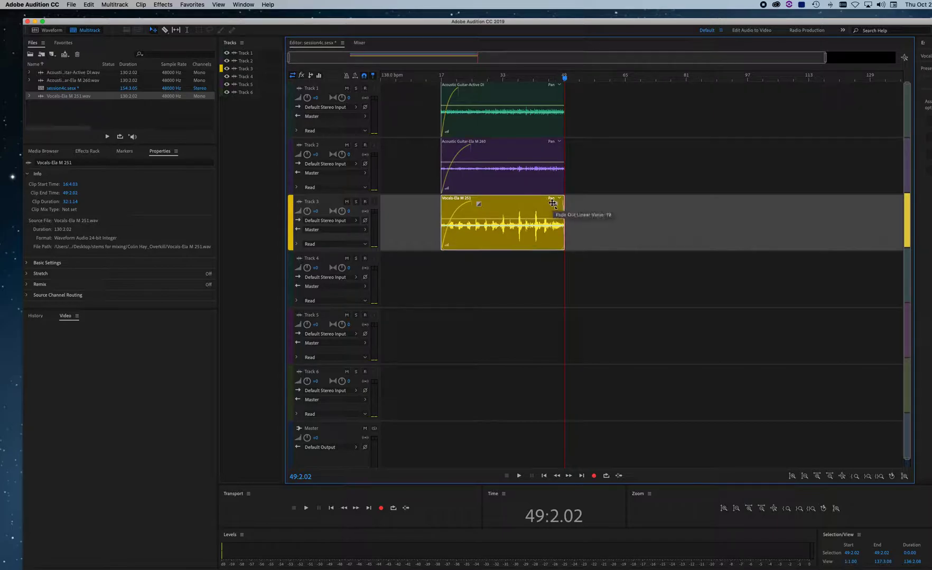
Add short curved fade-outs to both acoustic guitar clips and play the ending from 43:3.03
click(558, 145)
drag(557, 146, 550, 146)
click(557, 109)
drag(558, 91, 543, 81)
key(space)
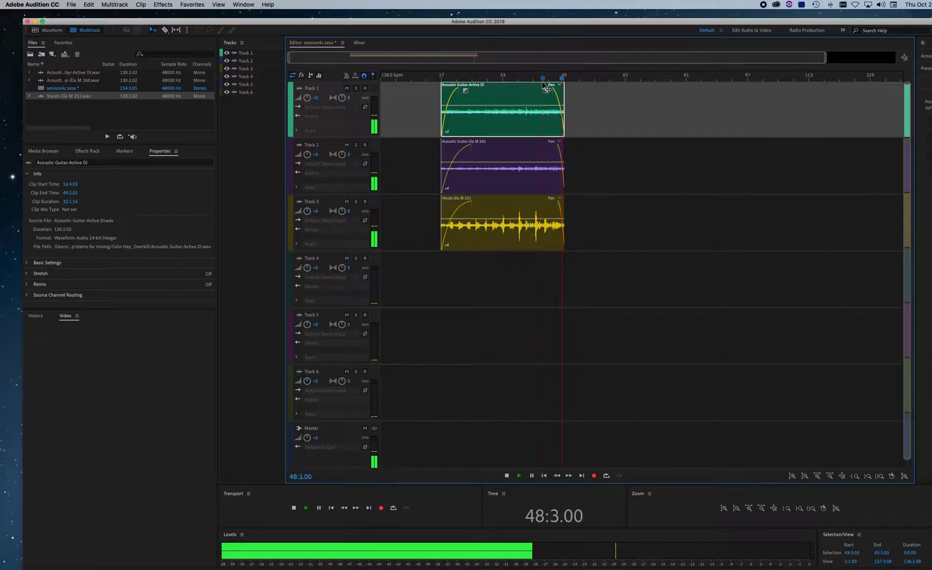
Try splitting the Acoustic Guitar-Active DI clip at 34:3.08 and undo the split
drag(545, 88, 508, 87)
key(space)
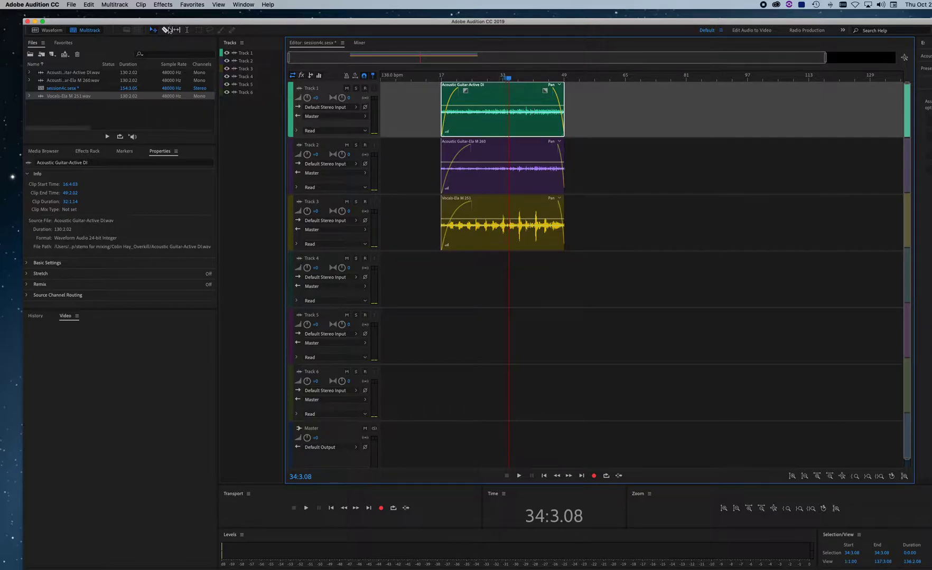
click(141, 5)
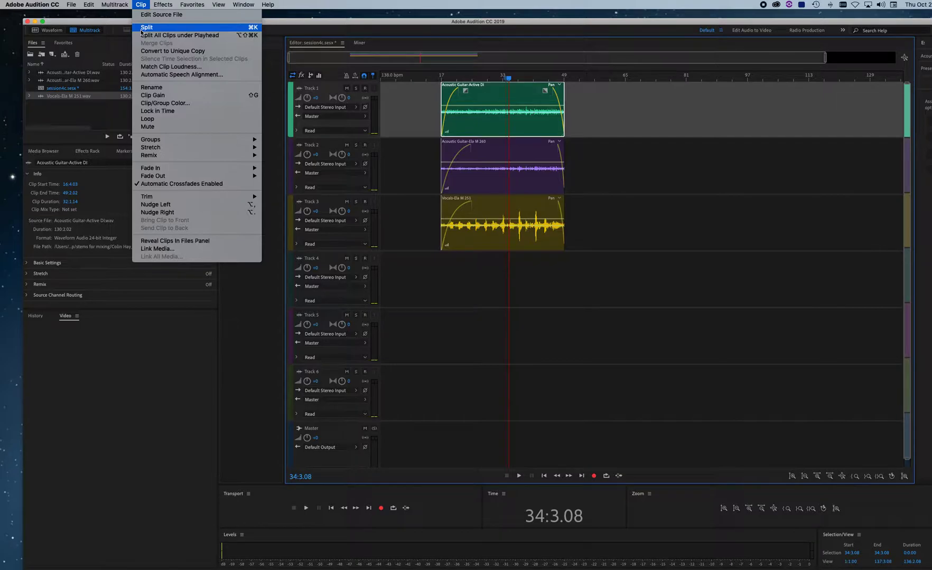
click(254, 27)
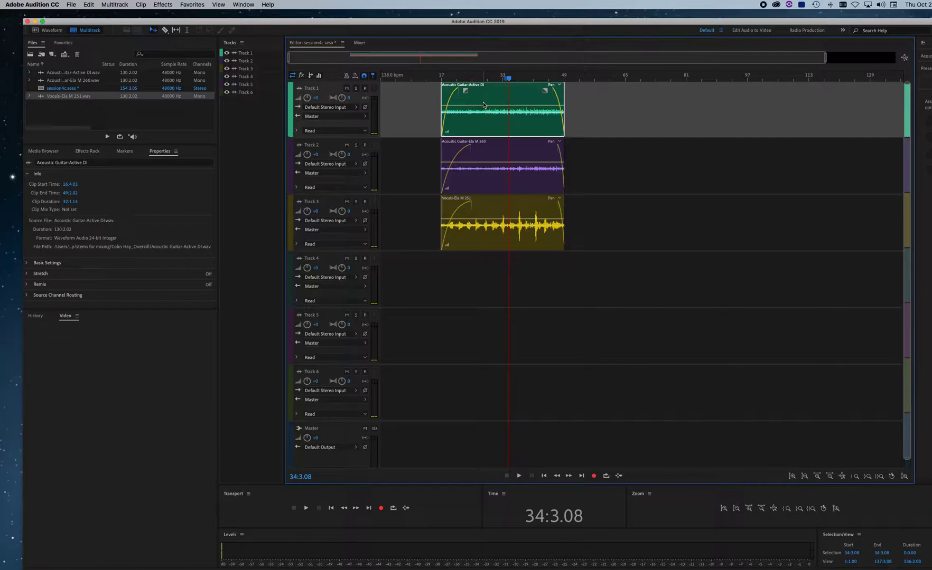
key(super+k)
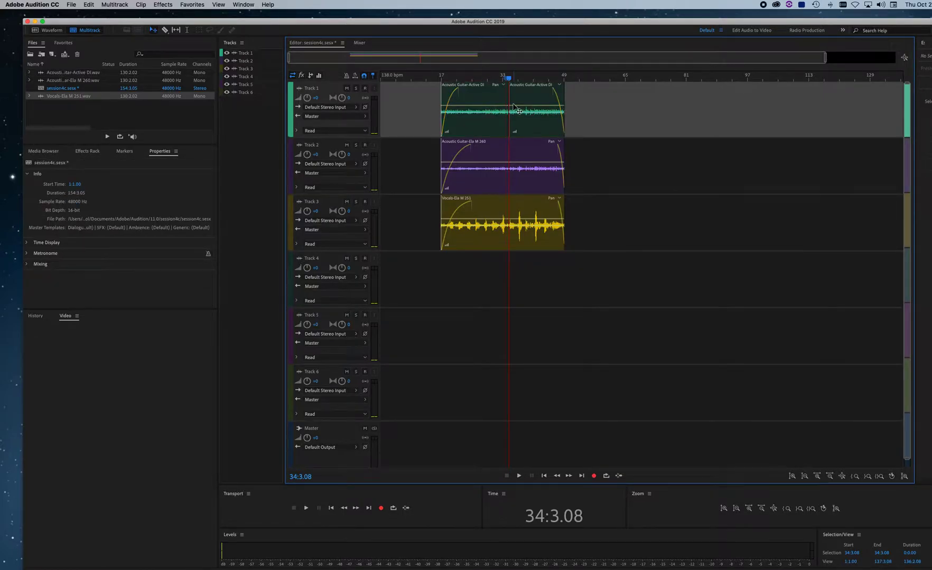
key(super+z)
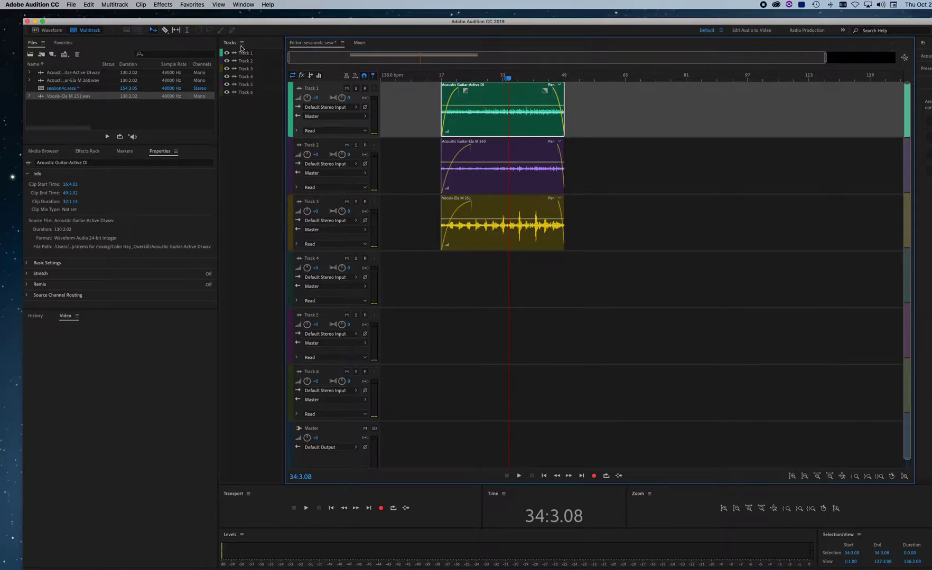
Export a multitrack mixdown of the selected clips to the Documents folder as session4c_mixdown.mp3 in MP3 Audio format
click(72, 5)
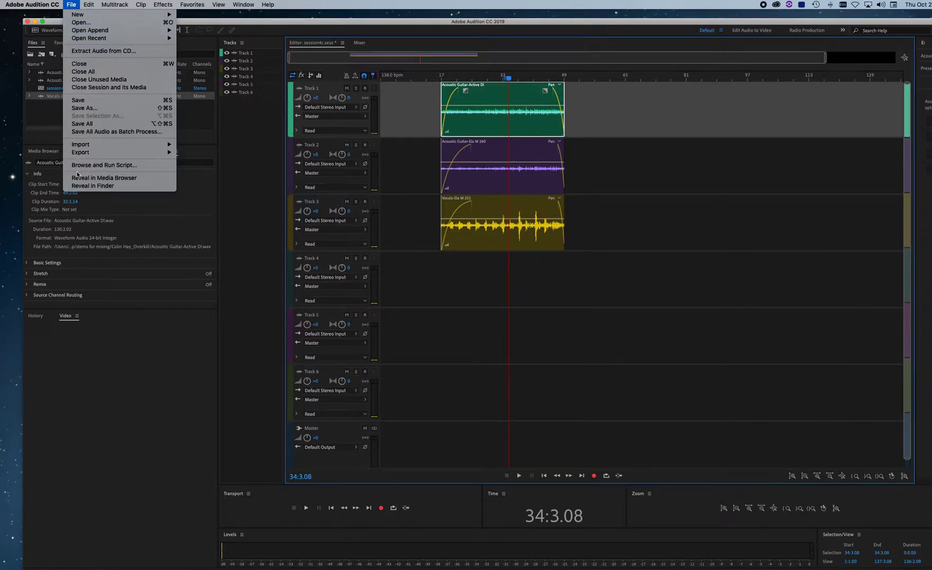
mouse_move(84, 154)
mouse_move(214, 191)
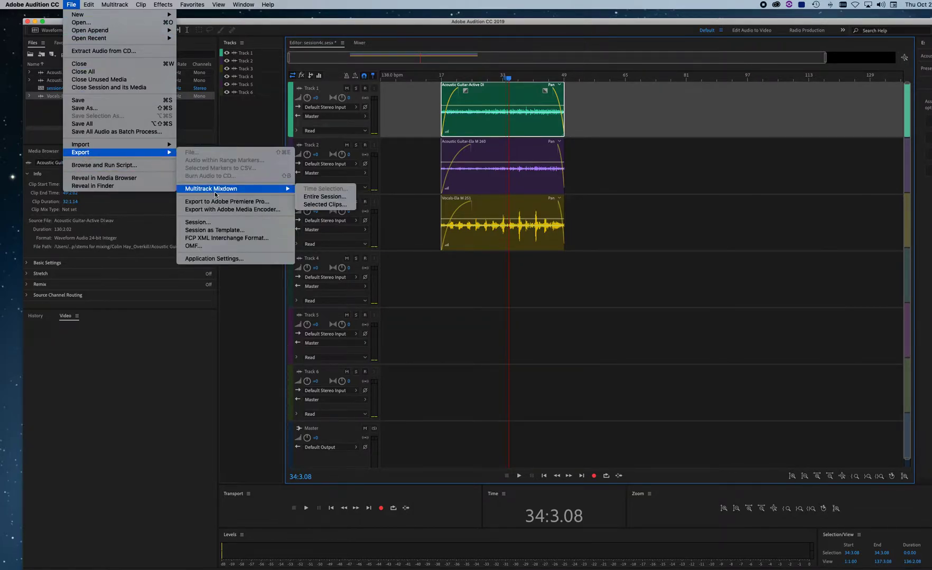
click(324, 206)
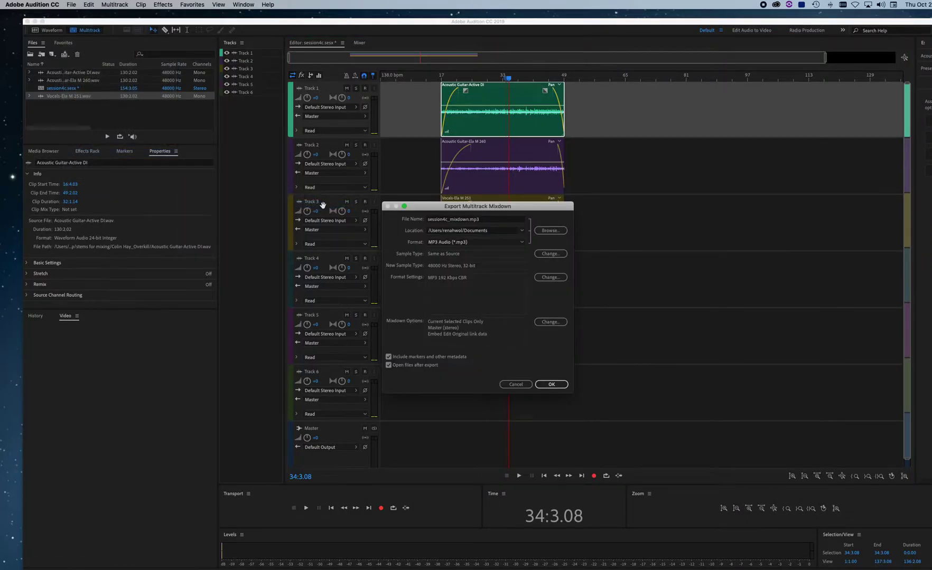
click(523, 243)
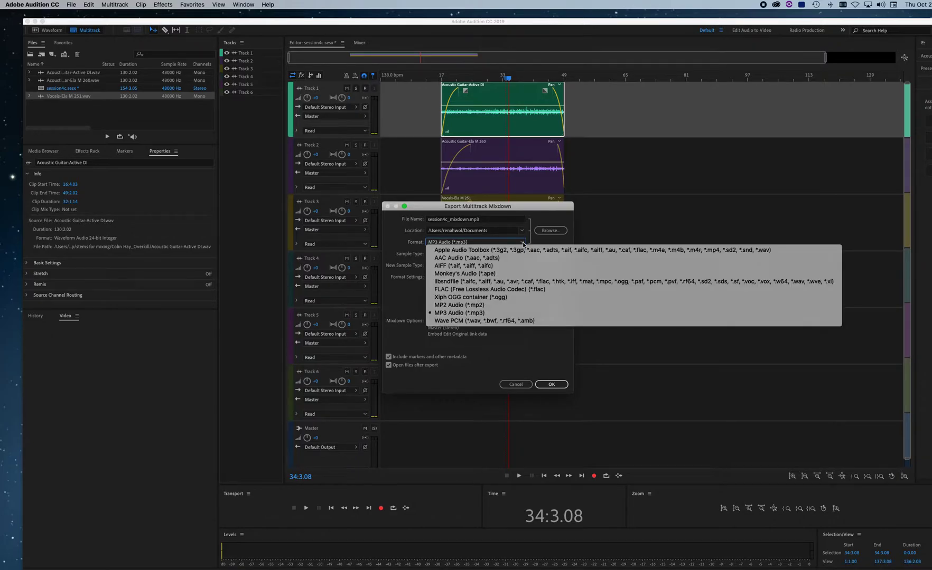
click(510, 313)
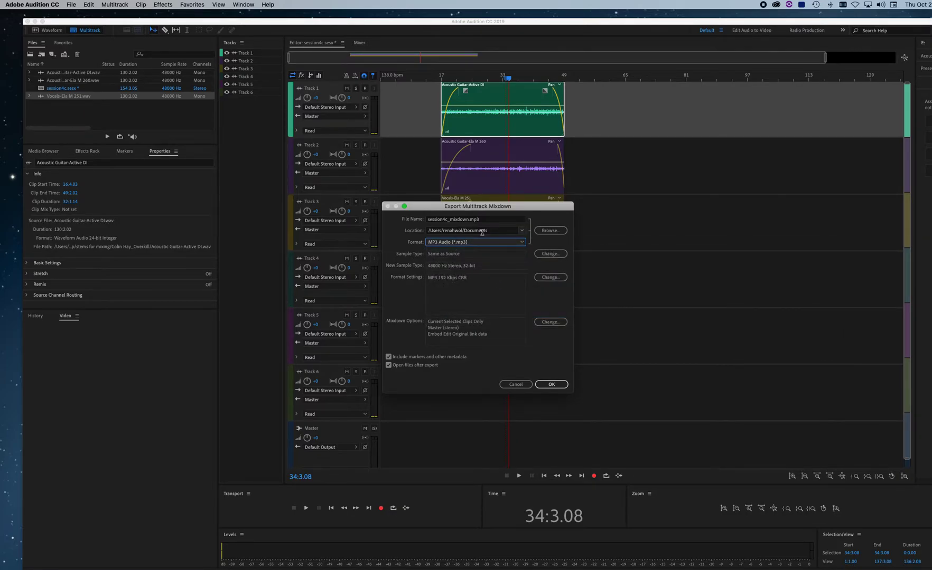
click(551, 384)
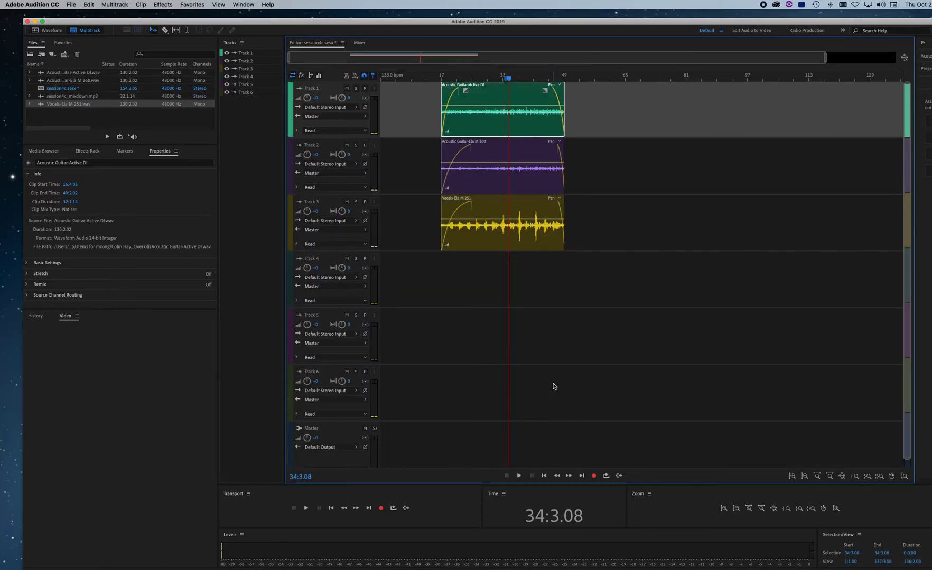